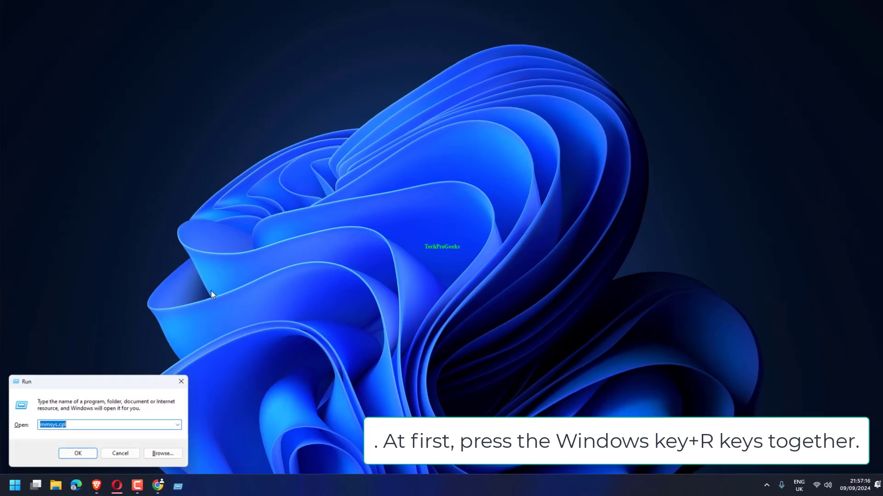
Open Programs and Features by running appwiz.cpl and bring up the uninstall option for 7-Zip 24.01 (x64)
{"action": "type", "text": "appwiz.cpl"}
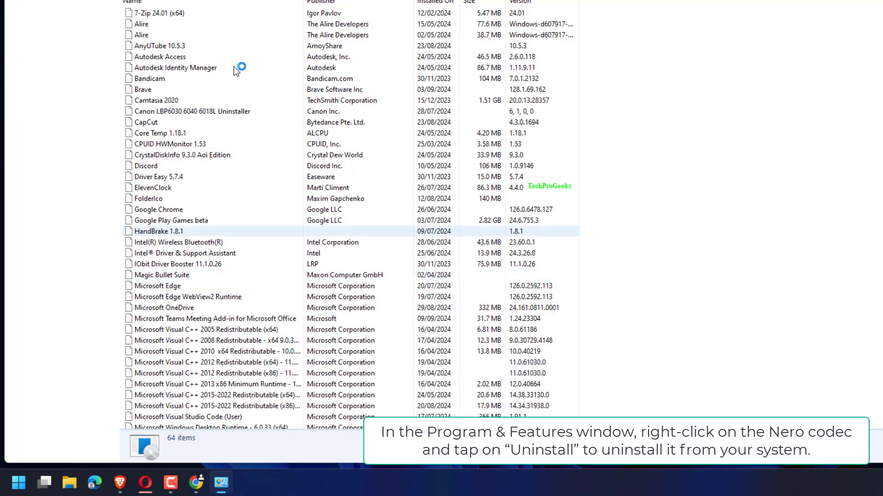
{"action": "left_click", "coordinate": [187, 13]}
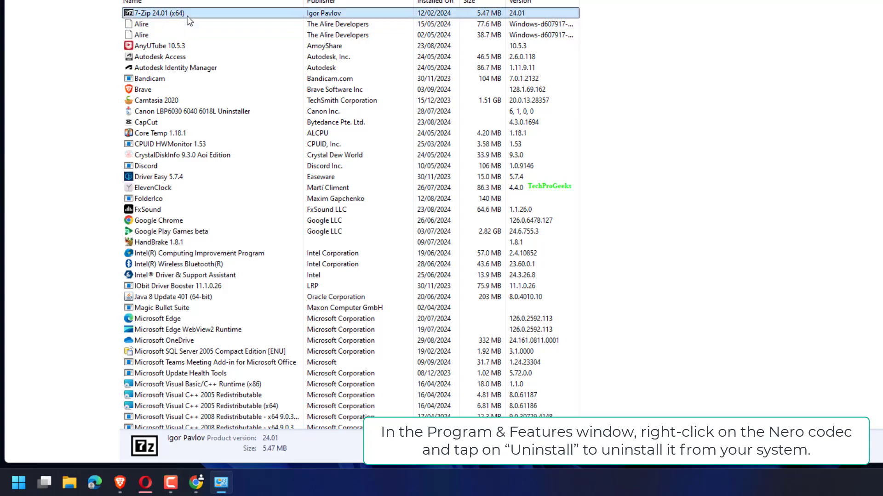
{"action": "right_click", "coordinate": [188, 18]}
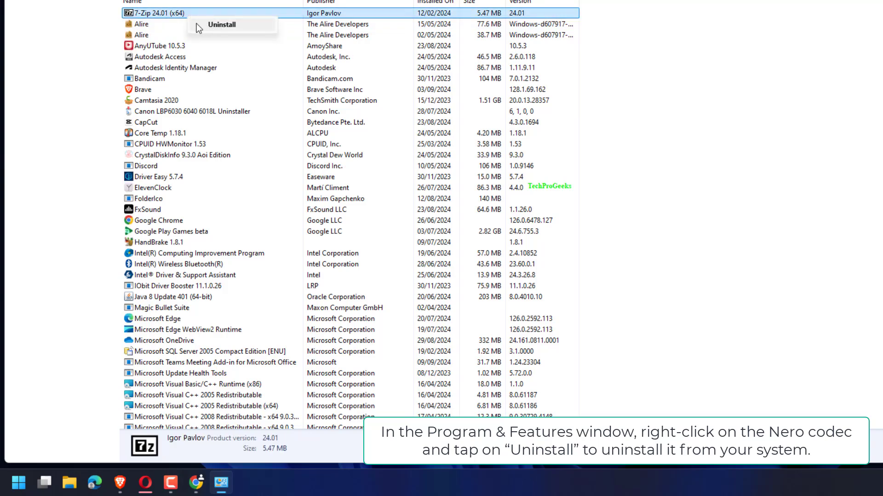
{"action": "left_click", "coordinate": [151, 14]}
{"action": "right_click", "coordinate": [150, 15]}
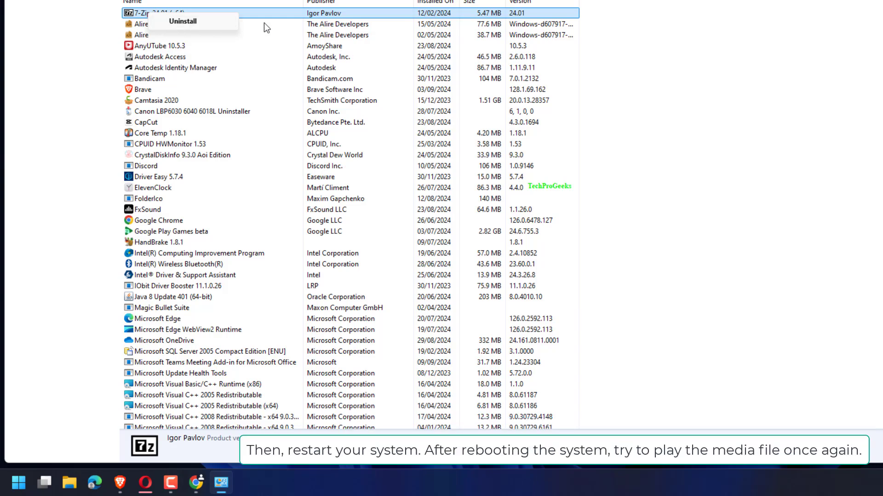
{"action": "left_click", "coordinate": [706, 74]}
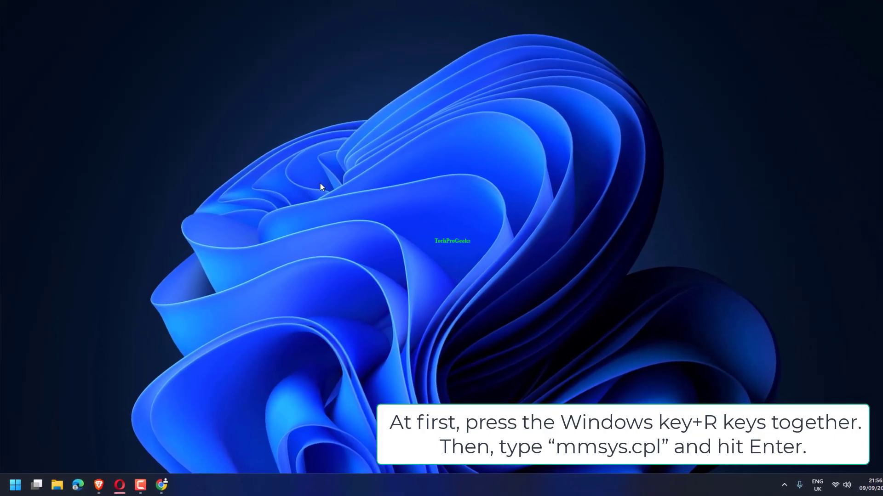
Open the Sound settings by running mmsys.cpl
{"action": "key", "text": "super+r"}
{"action": "type", "text": "mmsys.cpl"}
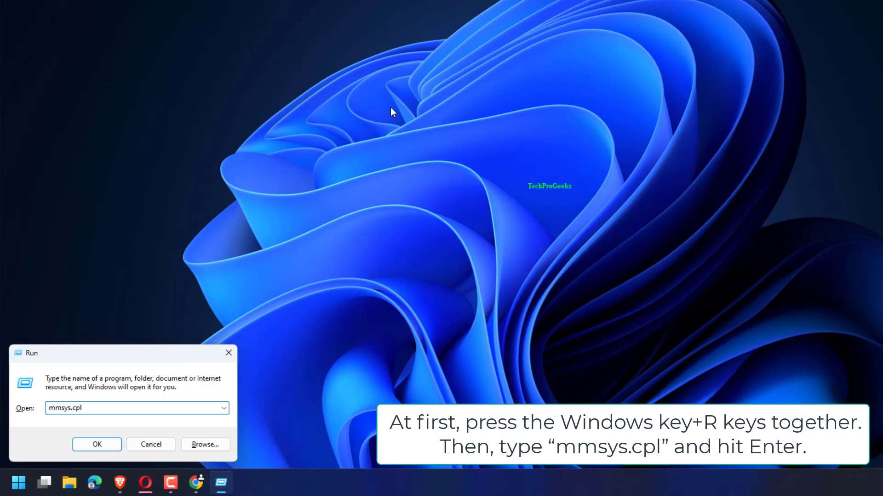
{"action": "key", "text": "Return"}
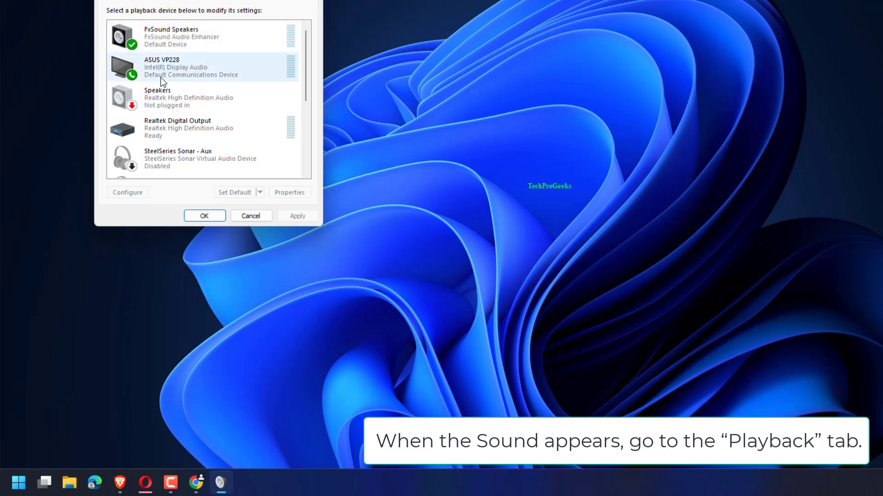
Open the properties of the ASUS VP228 playback device and view its available default sample rate and bit depth formats
{"action": "left_click", "coordinate": [198, 70]}
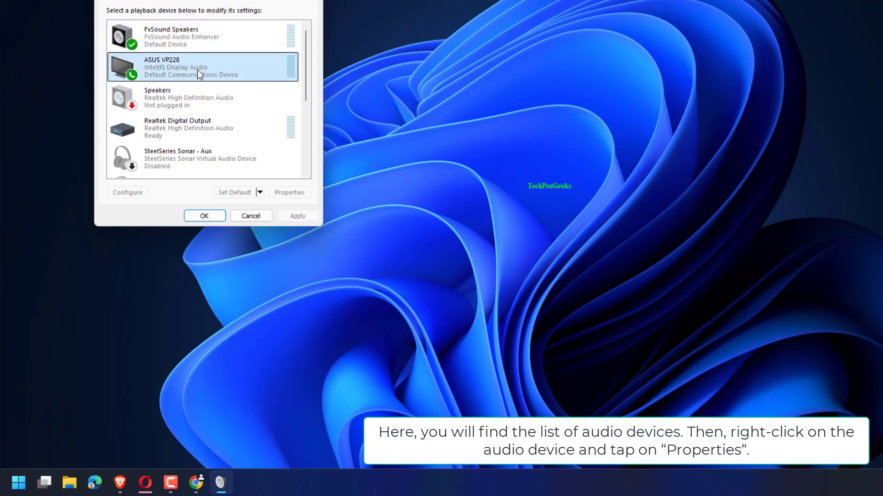
{"action": "right_click", "coordinate": [198, 67]}
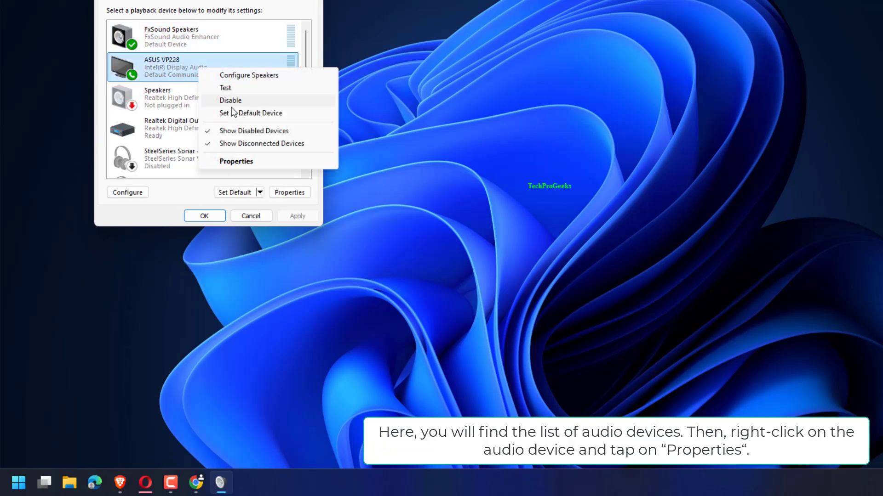
{"action": "left_click", "coordinate": [243, 162]}
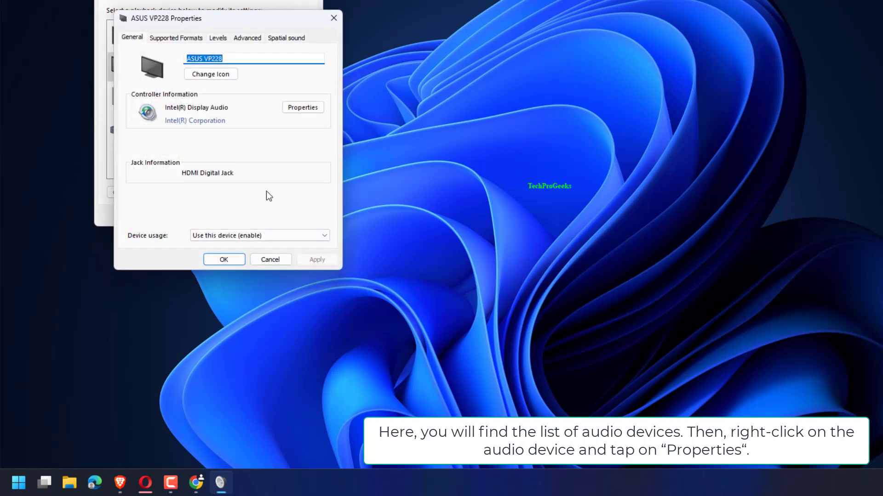
{"action": "left_click", "coordinate": [251, 38]}
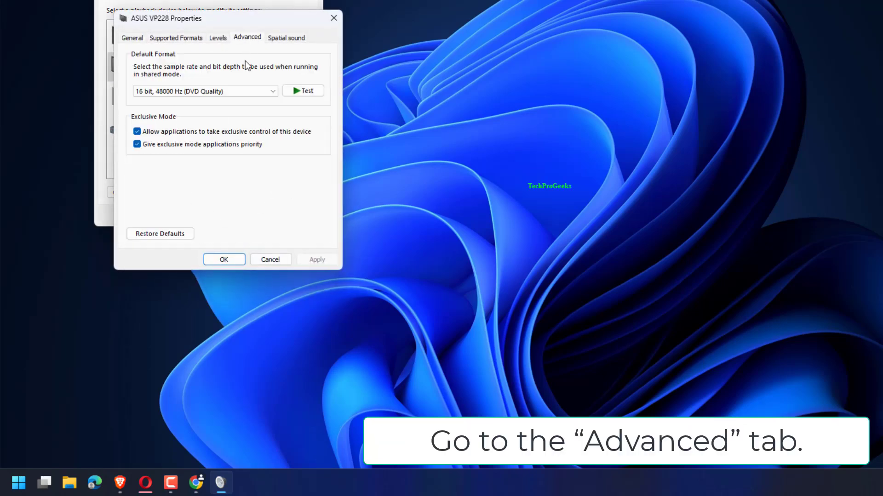
{"action": "left_click", "coordinate": [242, 94]}
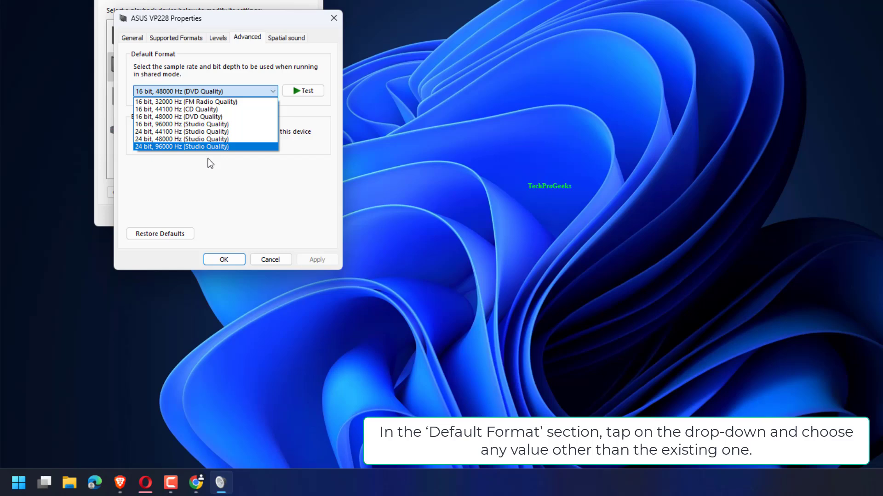
{"action": "left_click", "coordinate": [217, 190]}
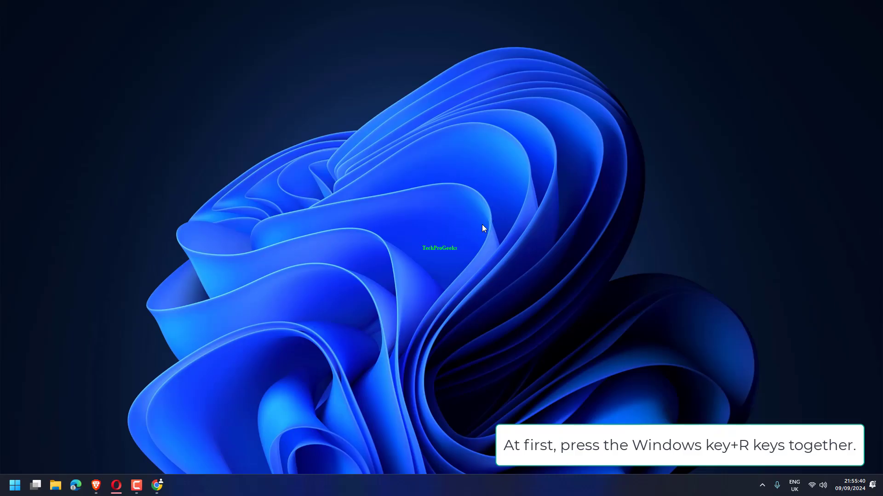
Open Windows Features by running optionalfeatures
{"action": "key", "text": "super+r"}
{"action": "type", "text": "o"}
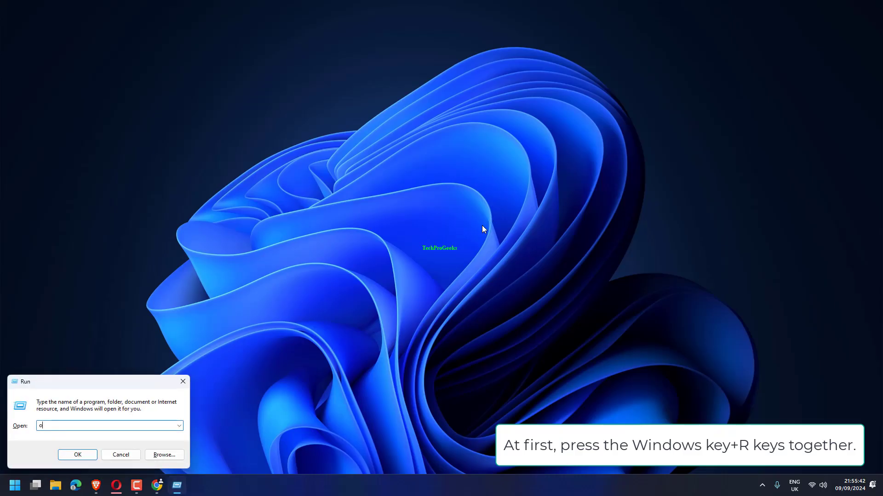
{"action": "type", "text": "ption"}
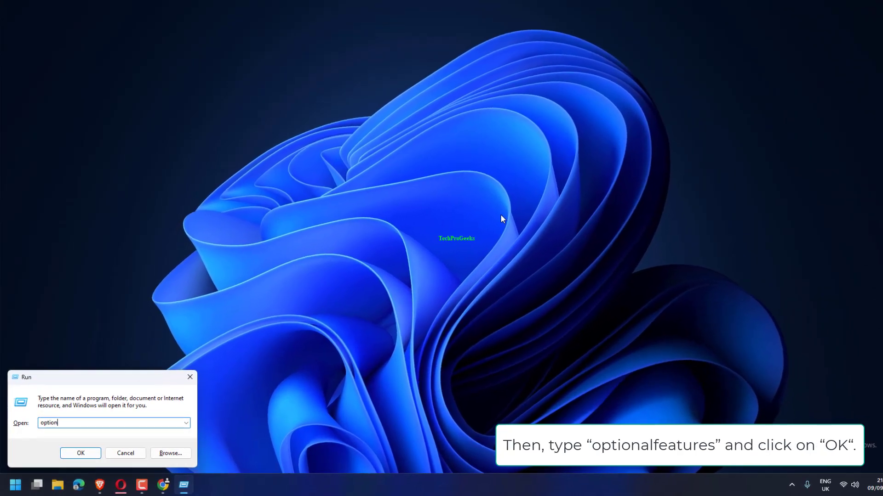
{"action": "type", "text": "alf"}
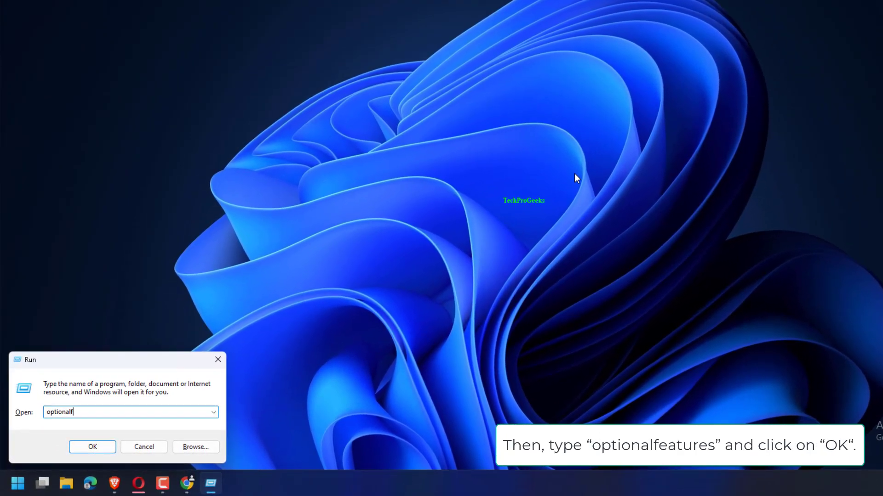
{"action": "type", "text": "eat"}
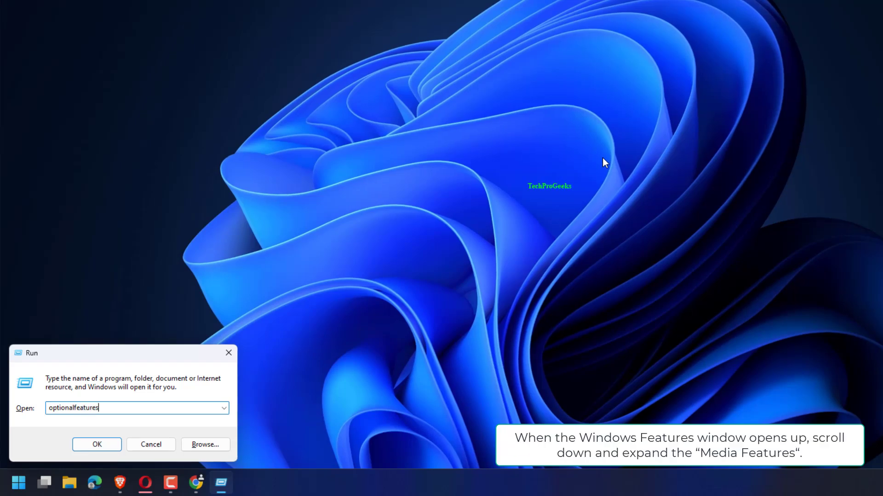
{"action": "type", "text": "ures"}
{"action": "key", "text": "Return"}
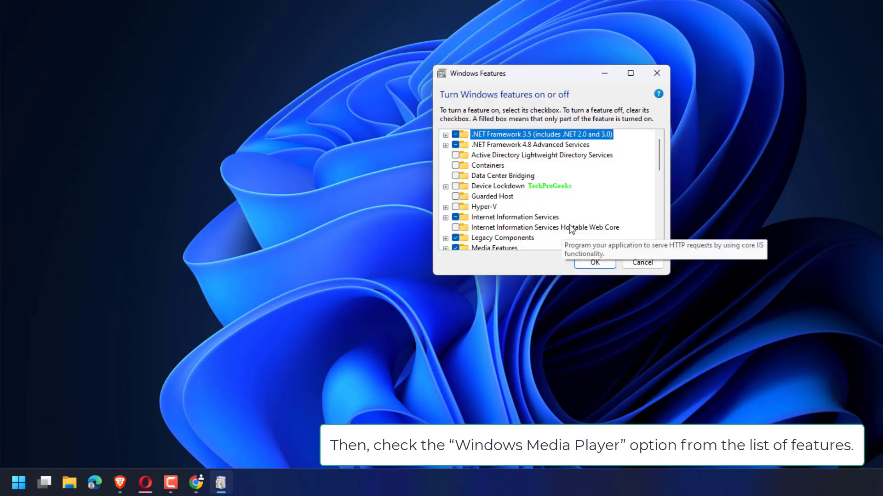
Expand Media Features in the Windows features list and select Windows Media Player Legacy (App)
{"action": "left_click_drag", "start_coordinate": [659, 153], "coordinate": [671, 173]}
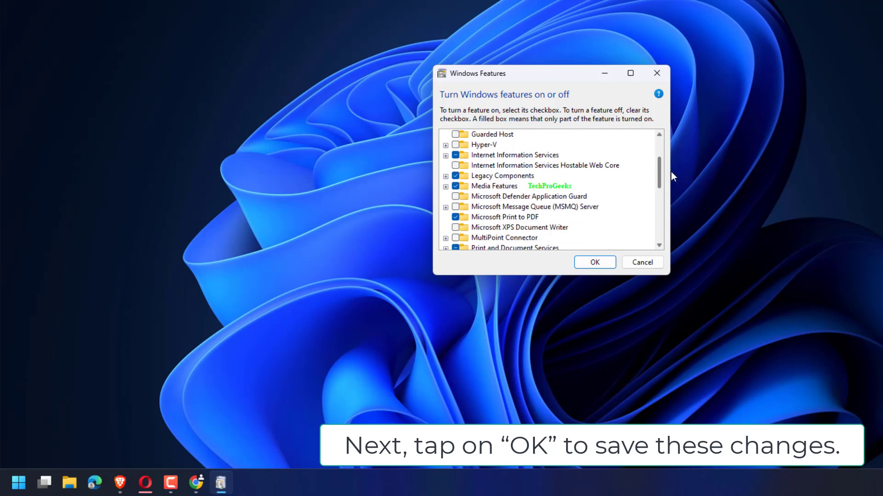
{"action": "left_click", "coordinate": [445, 187]}
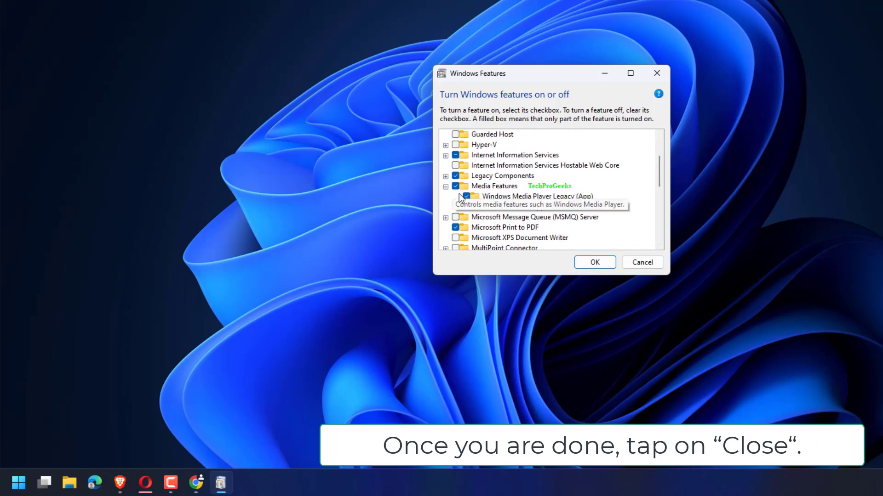
{"action": "left_click", "coordinate": [518, 199]}
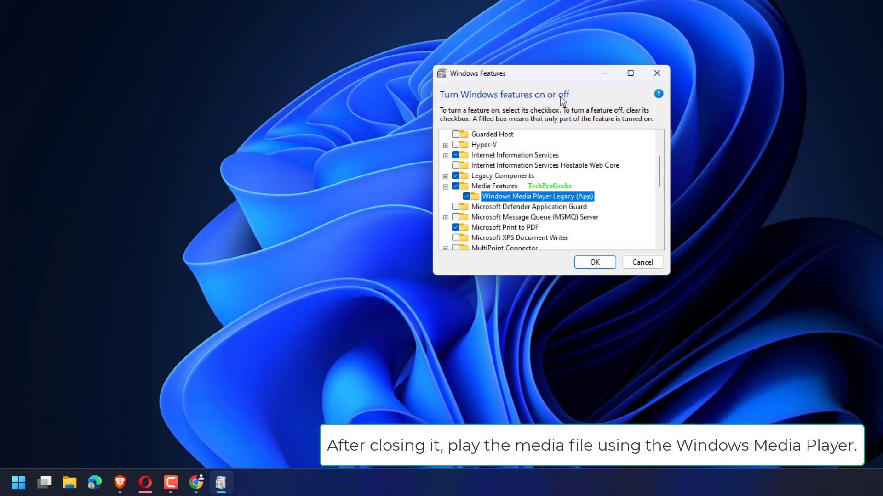
{"action": "left_click_drag", "start_coordinate": [540, 80], "coordinate": [297, 65]}
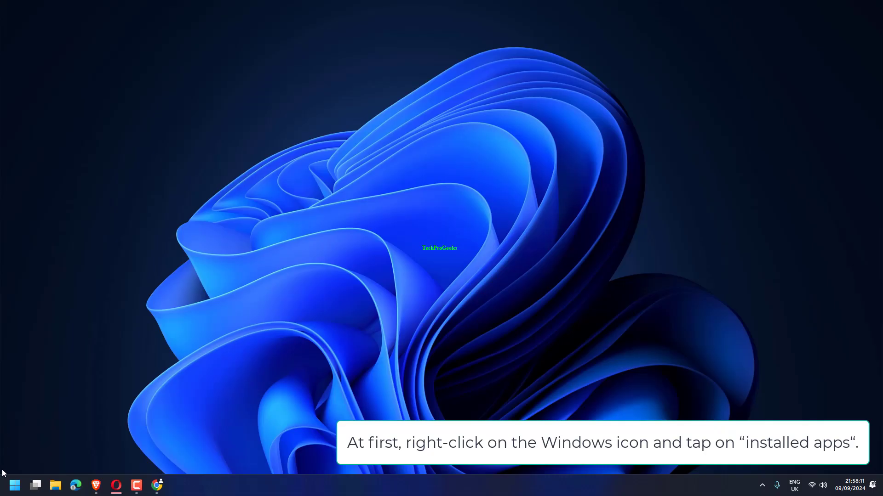
Open the Installed apps settings, find Media Player in the list and uninstall it
{"action": "right_click", "coordinate": [15, 485]}
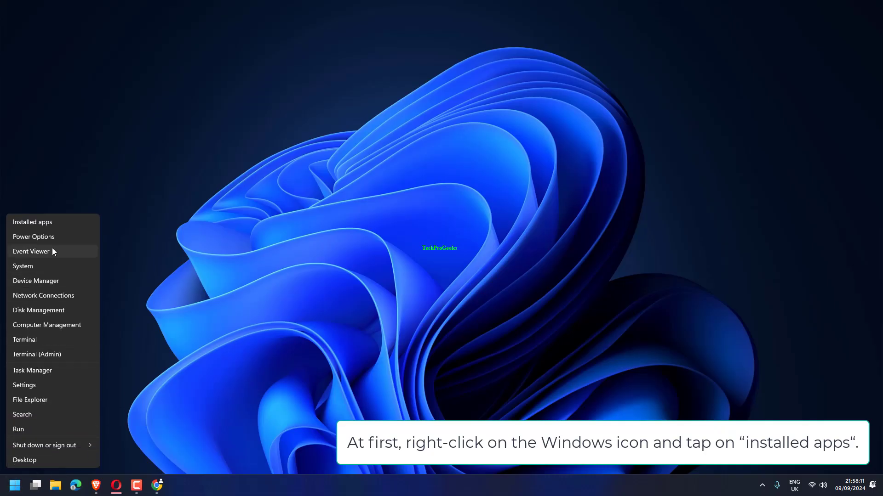
{"action": "left_click", "coordinate": [58, 226]}
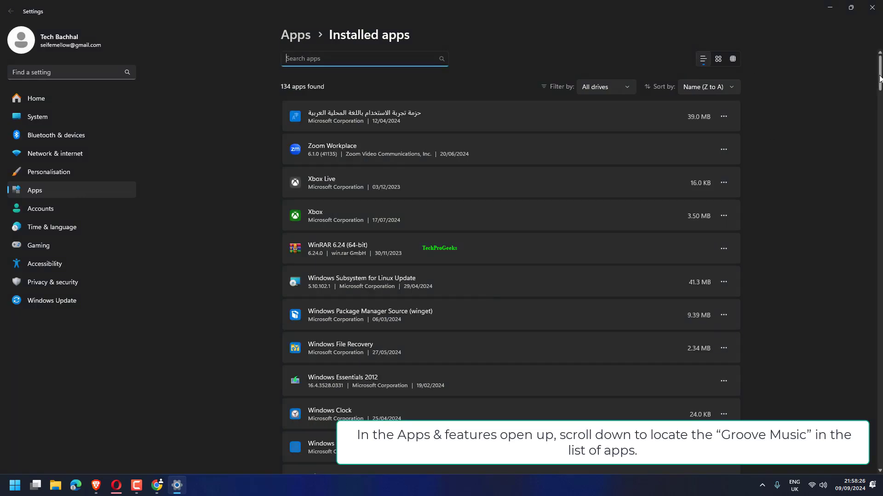
{"action": "left_click_drag", "start_coordinate": [879, 78], "coordinate": [865, 181]}
{"action": "left_click", "coordinate": [723, 170]}
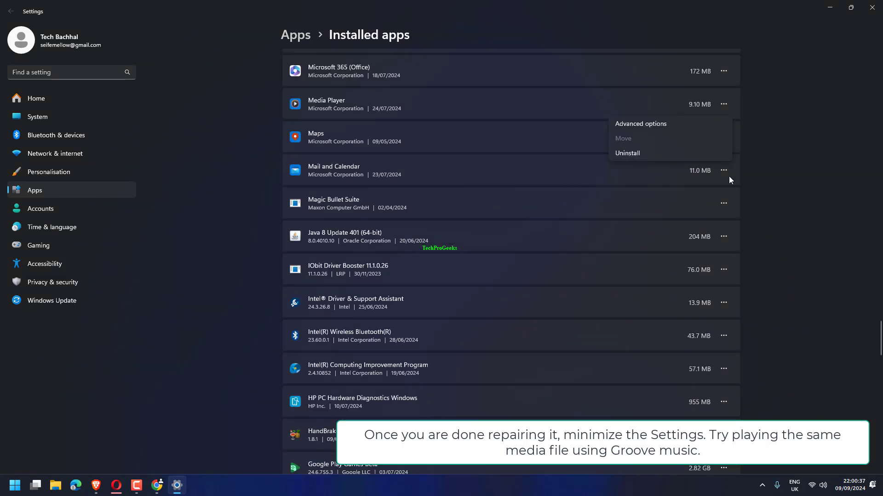
{"action": "left_click", "coordinate": [677, 156]}
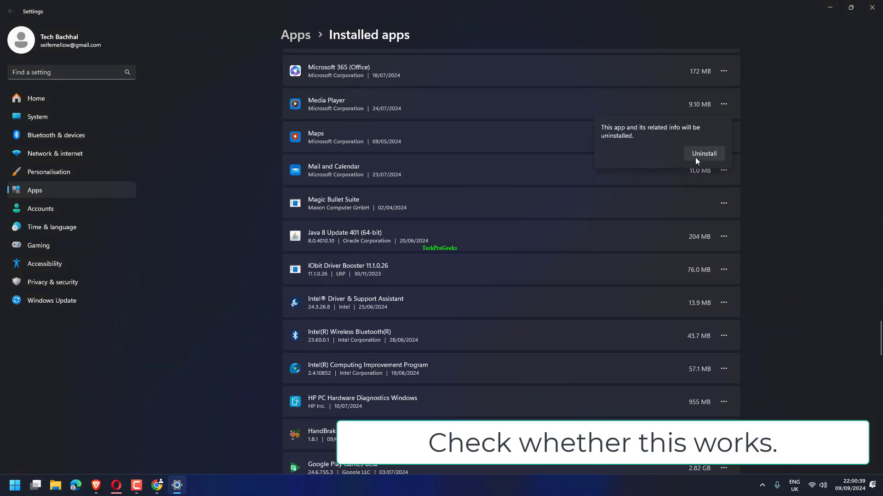
{"action": "left_click", "coordinate": [695, 157]}
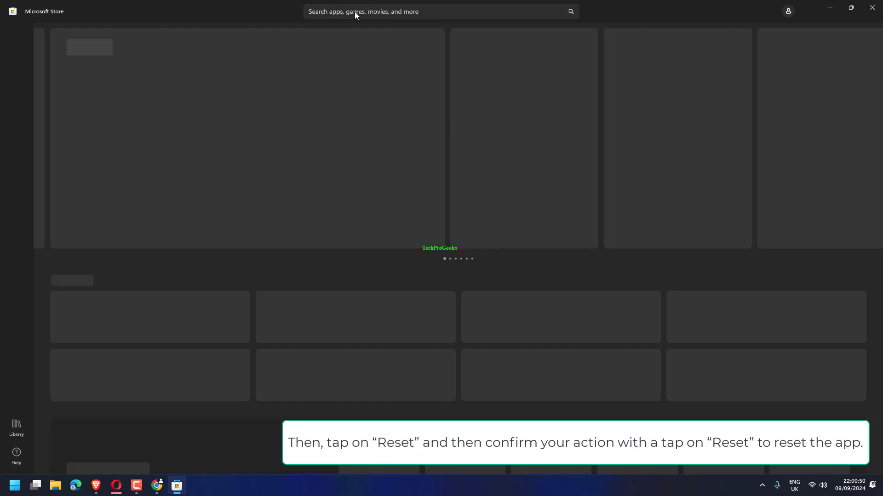
Search the Microsoft Store for groove music and open the Windows Media Player listing
{"action": "left_click", "coordinate": [347, 13]}
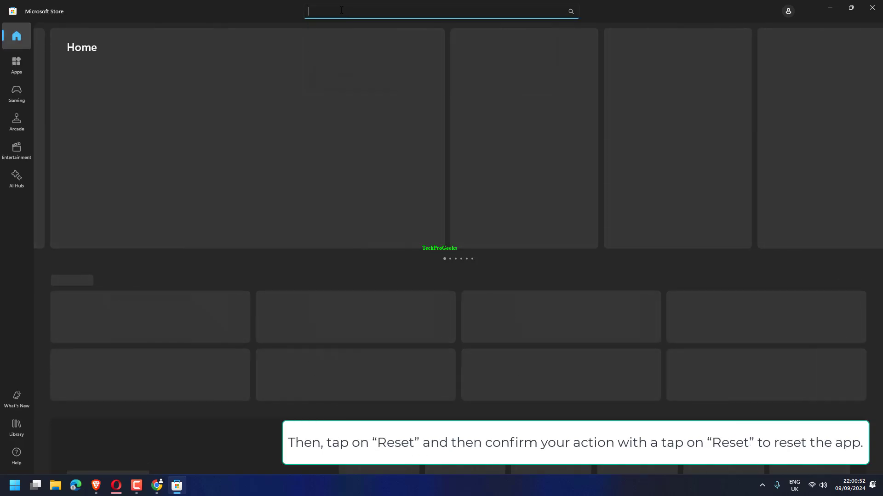
{"action": "type", "text": "gr"}
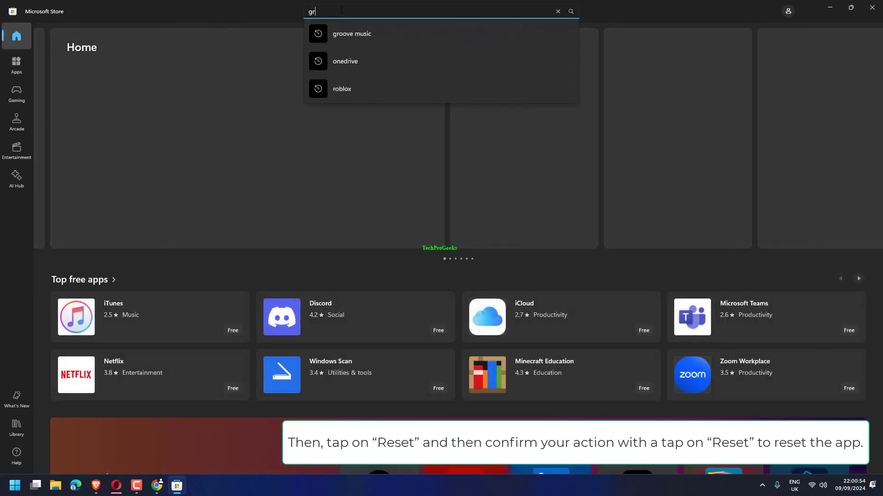
{"action": "left_click", "coordinate": [340, 37]}
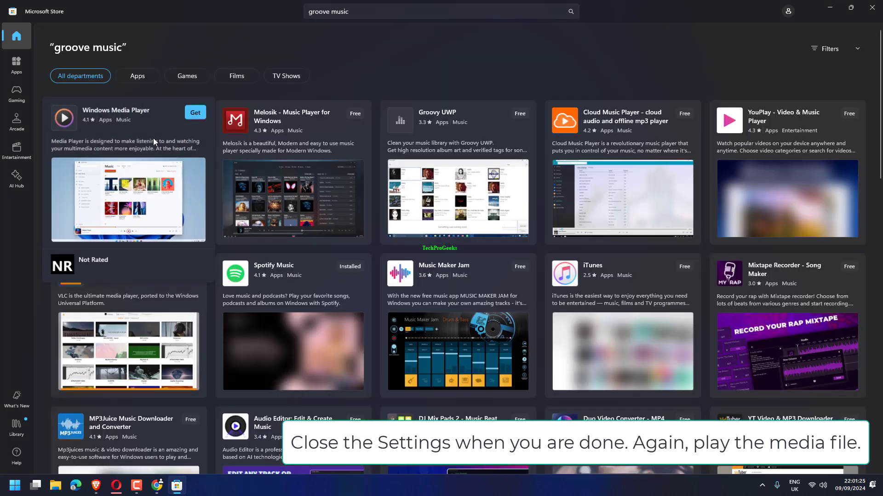
{"action": "left_click", "coordinate": [125, 129]}
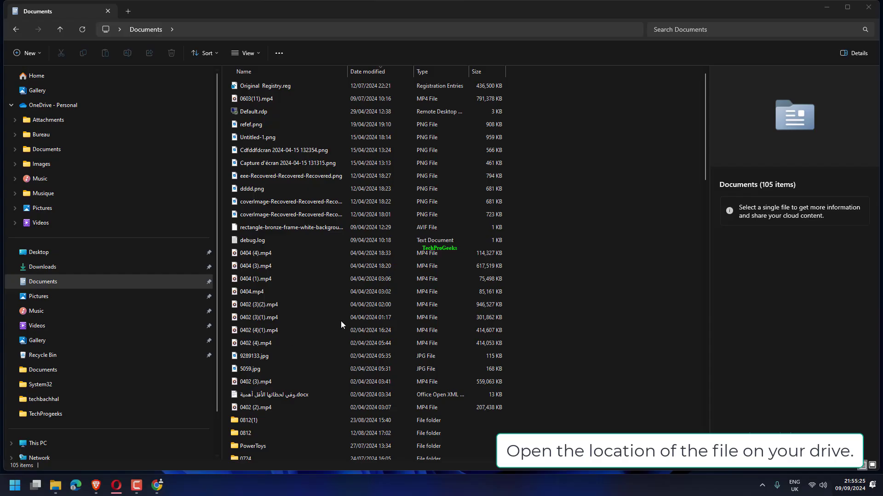
In File Explorer, show the general properties of 0404 (4).mp4 in the Documents folder to check its file type
{"action": "left_click", "coordinate": [260, 250]}
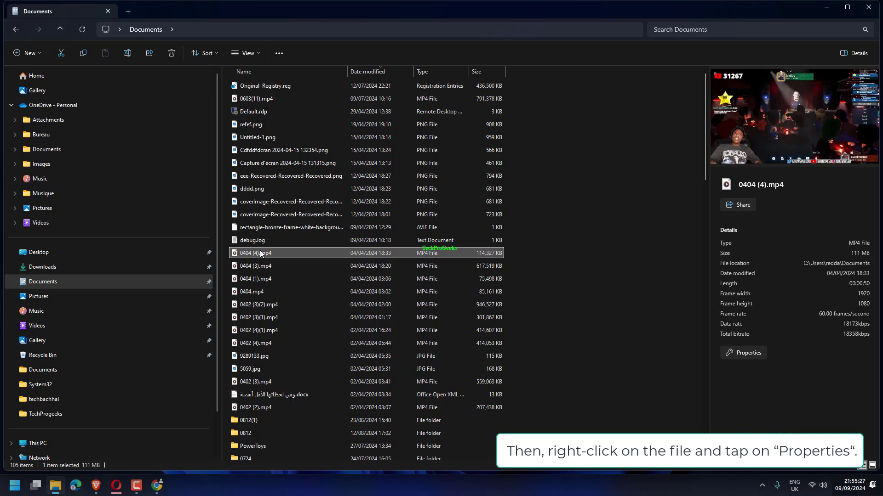
{"action": "right_click", "coordinate": [260, 250]}
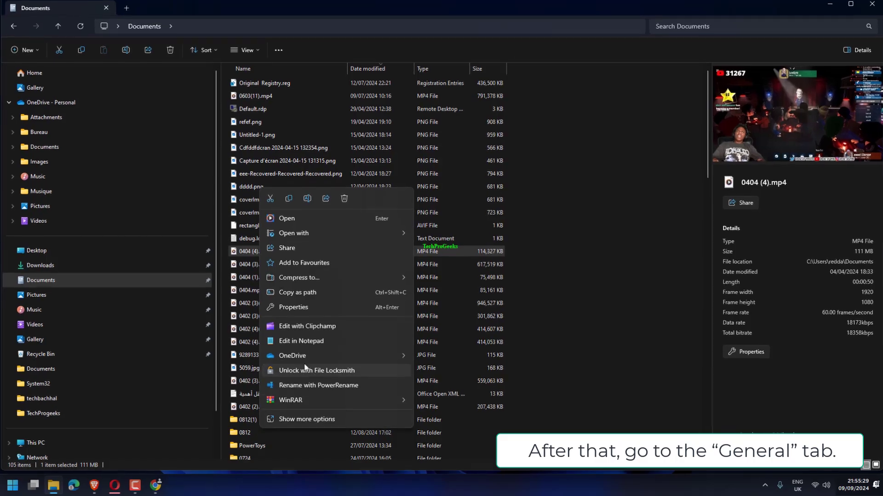
{"action": "left_click", "coordinate": [297, 306]}
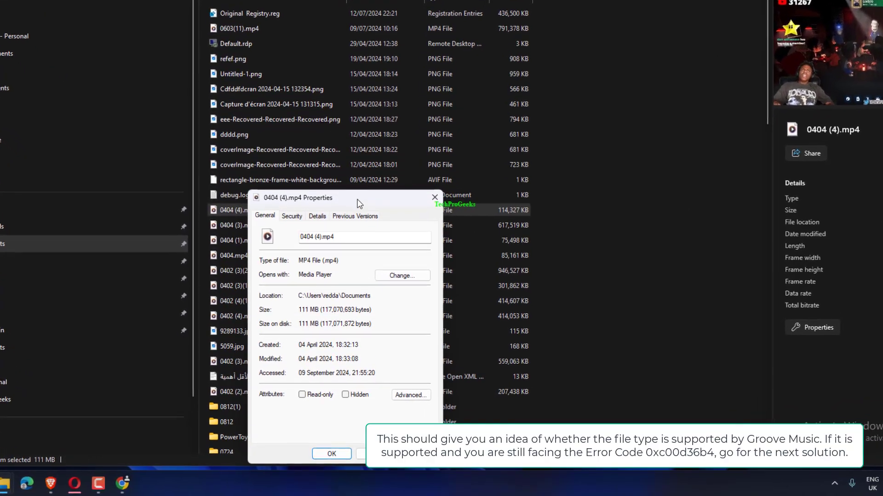
{"action": "left_click_drag", "start_coordinate": [359, 203], "coordinate": [383, 117]}
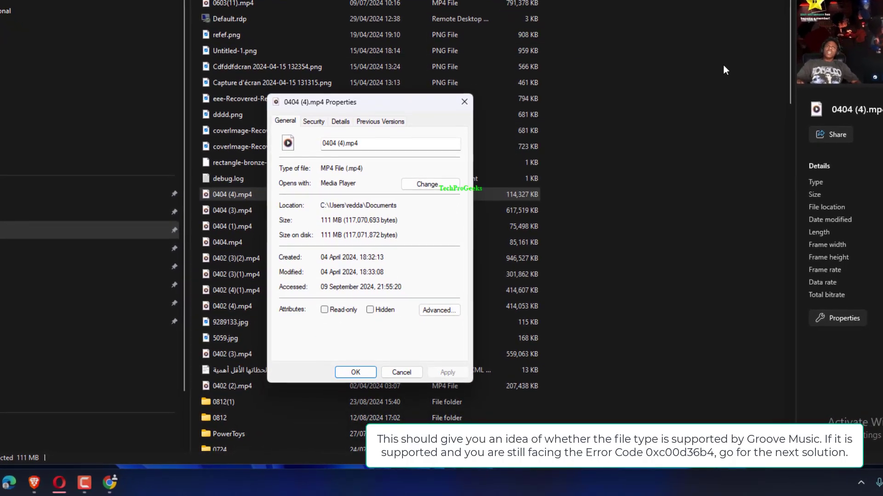
{"action": "key", "text": "Escape"}
{"action": "left_click", "coordinate": [724, 70]}
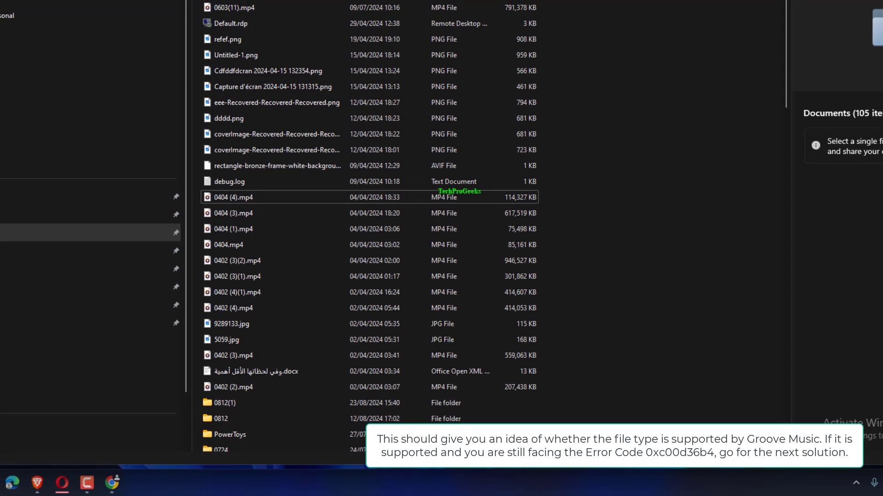
{"action": "mouse_move", "coordinate": [55, 485]}
{"action": "left_click", "coordinate": [121, 451]}
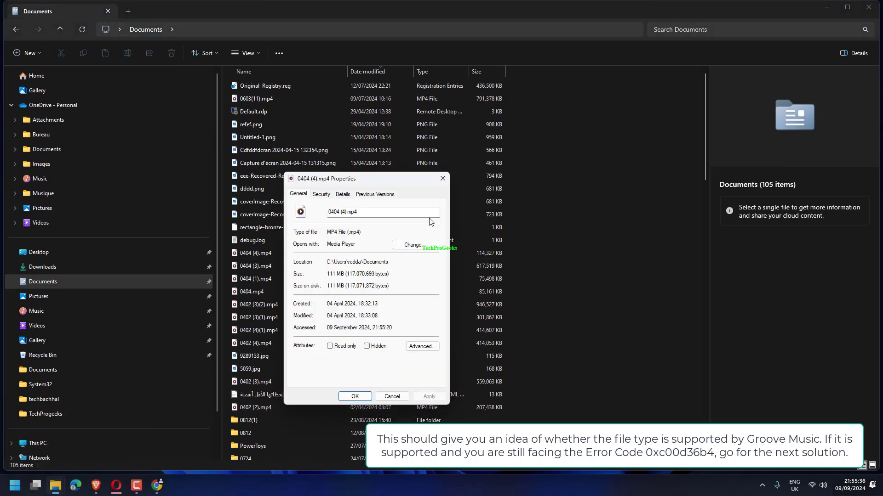